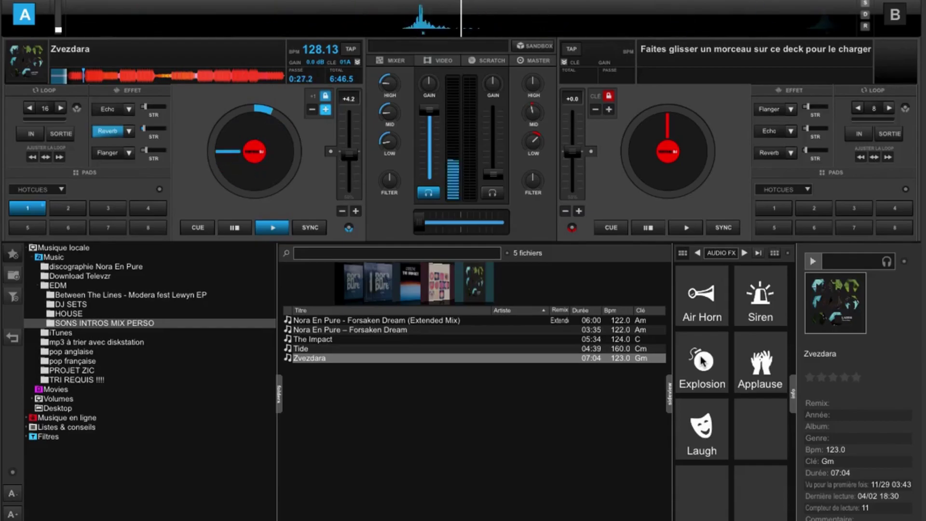
- Switch headphone monitoring to deck B and load "Nora En Pure – Forsaken Dream" from the SONS INTROS MIX PERSO folder onto it
key(Tab)
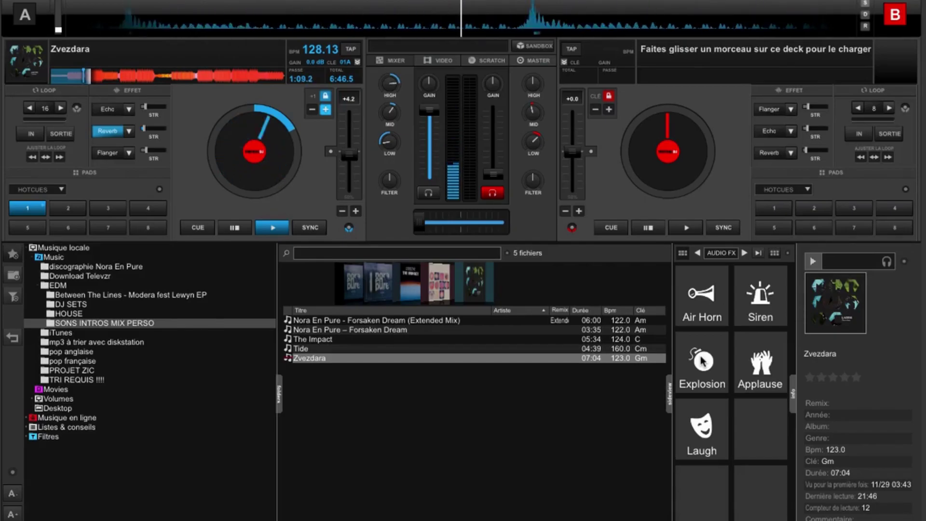
key(XF86AudioRaiseVolume)
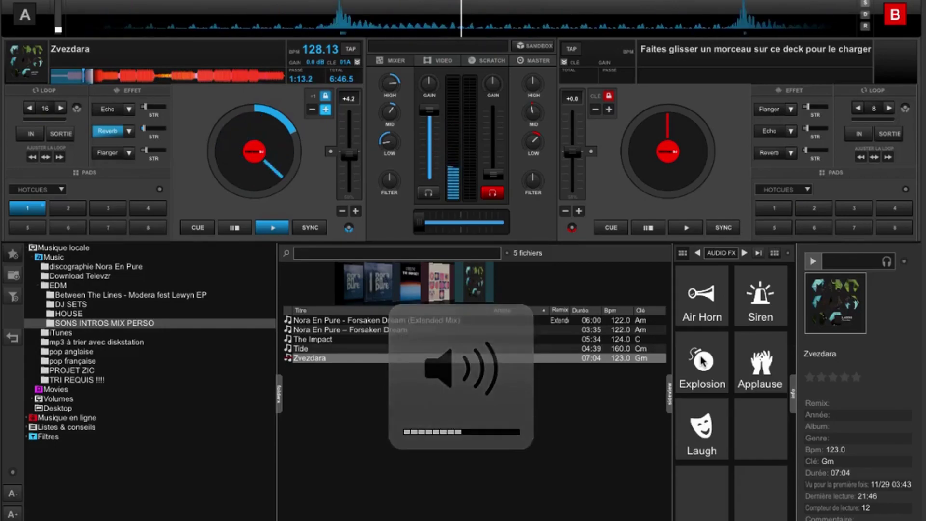
key(XF86AudioRaiseVolume)
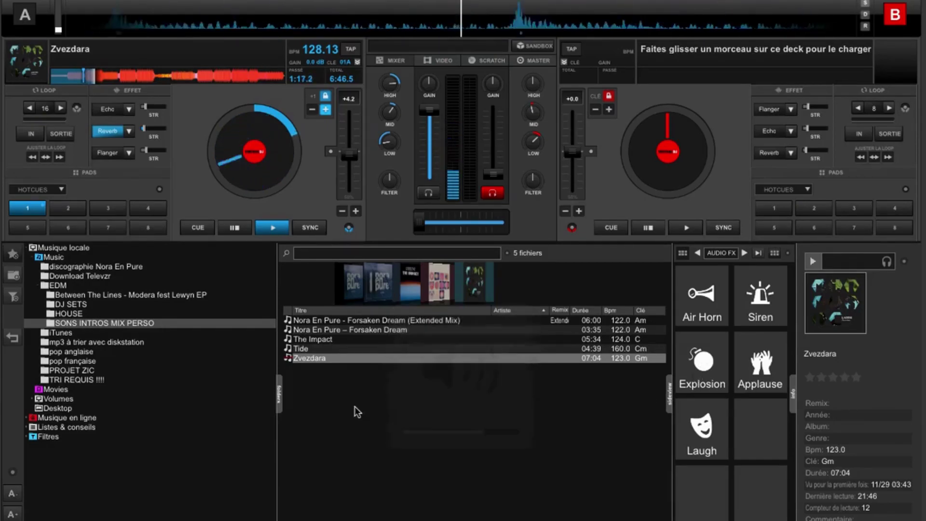
drag(404, 328, 681, 192)
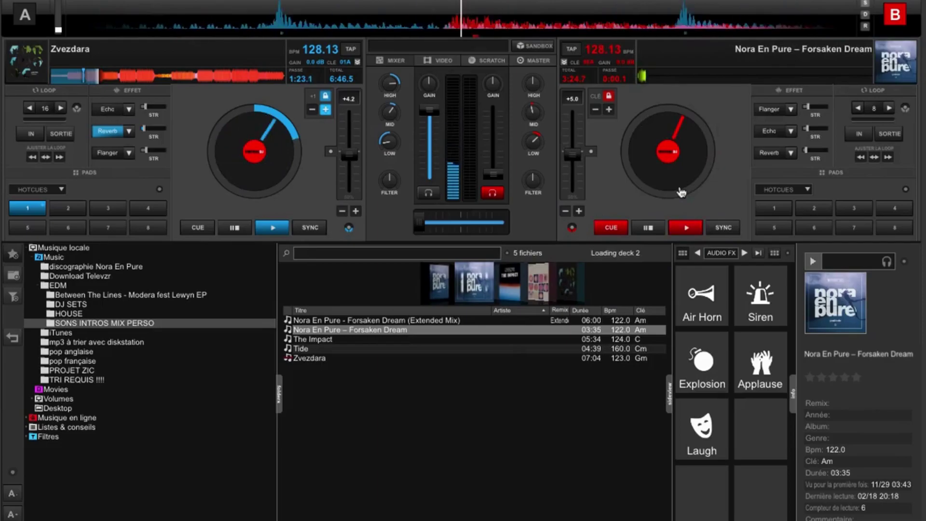
- Raise the system volume and shift the key of deck B's track up by one semitone
key(XF86AudioRaiseVolume)
key(XF86AudioRaiseVolume)
key(XF86AudioRaiseVolume)
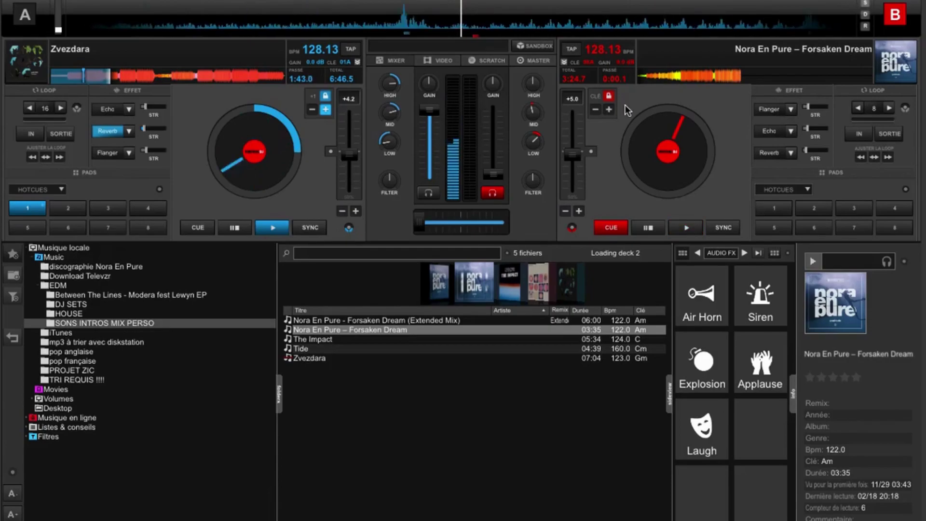
click(609, 109)
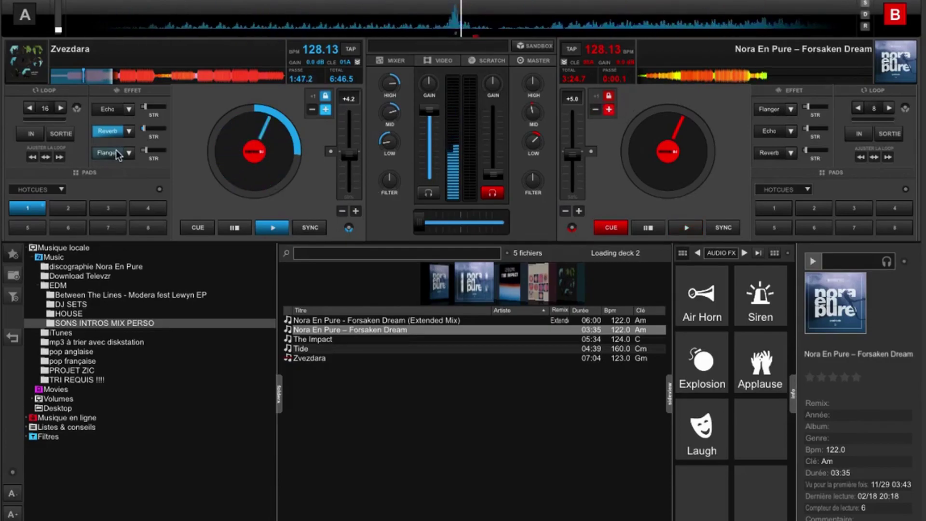
- Replace the Echo effect on deck A with Noise and start playback of the track on deck B
click(131, 110)
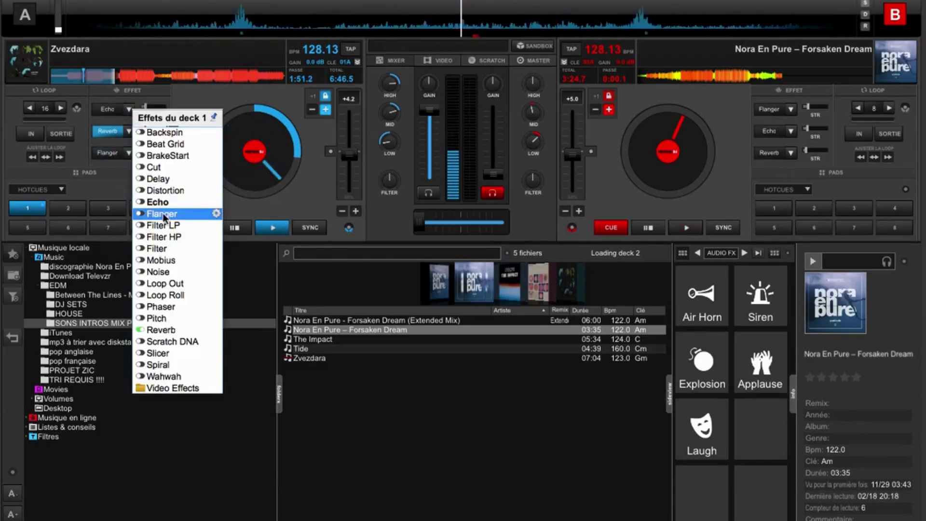
click(167, 271)
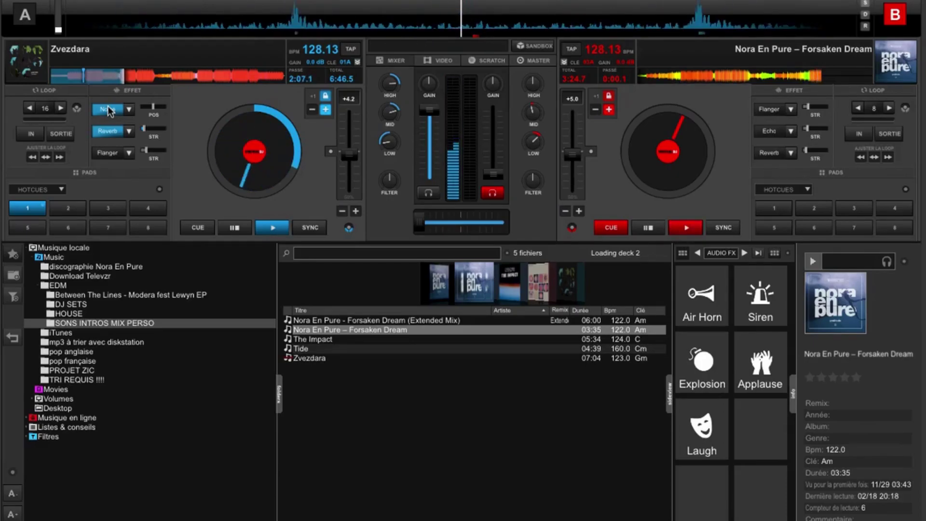
key(space)
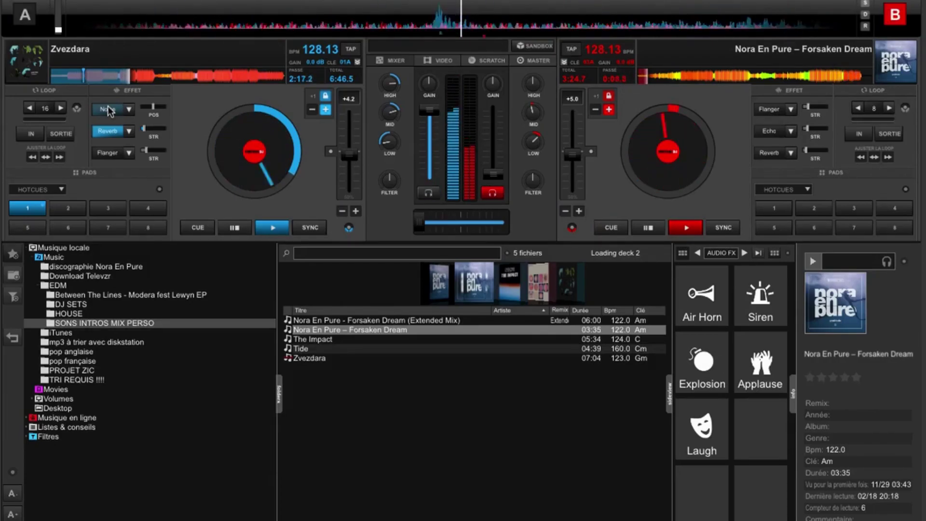
- Toggle headphone monitoring to deck A and back to B, and change the audio output from speaker only to Speaker + Casque
key(h)
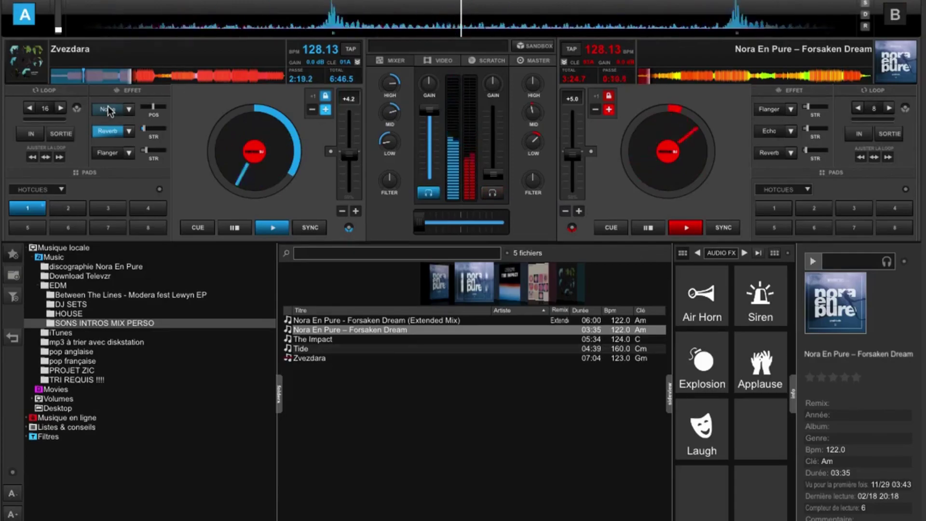
key(h)
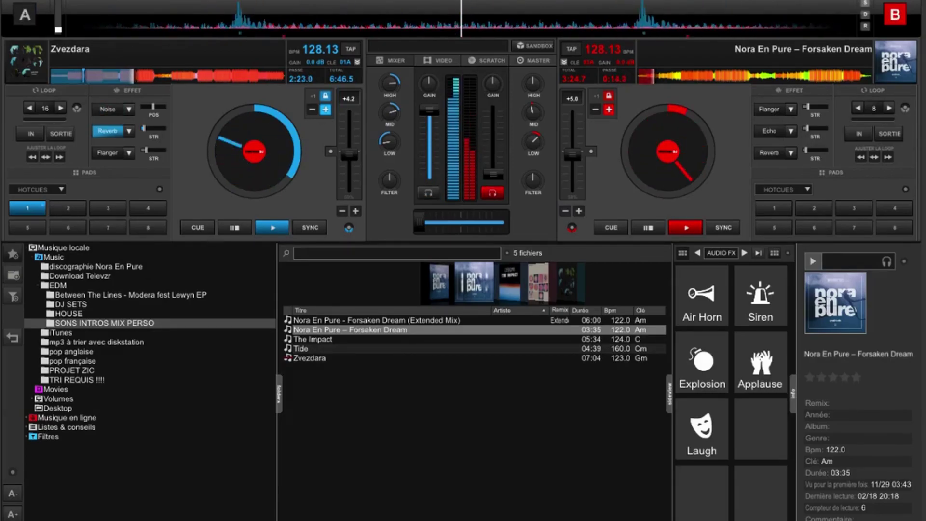
key(ctrl+o)
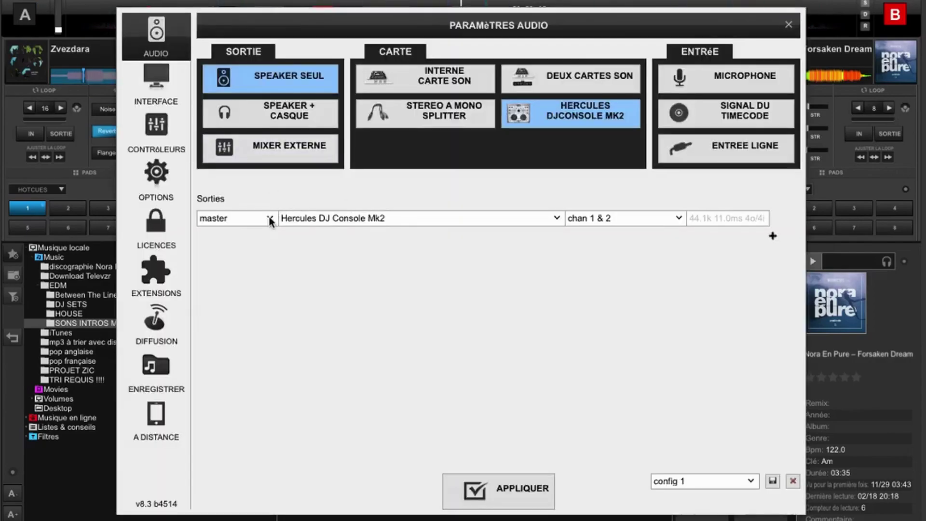
click(314, 123)
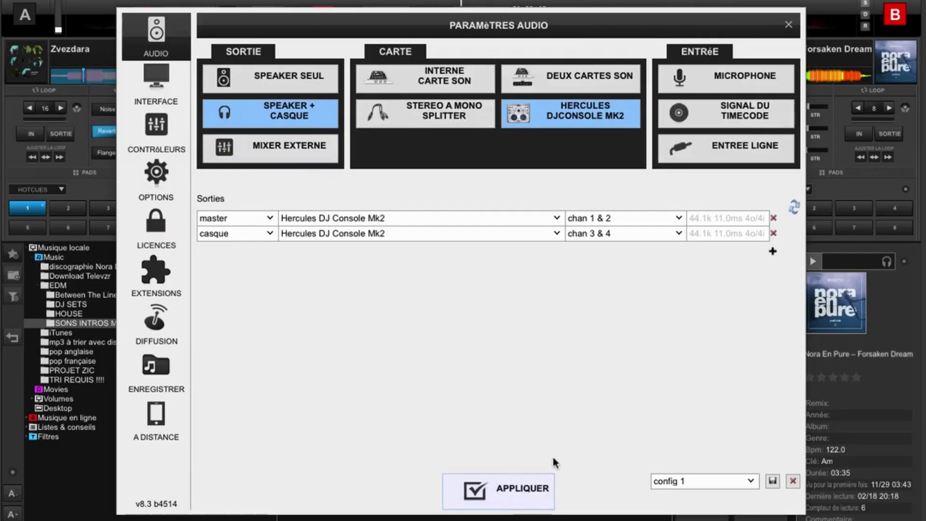
click(790, 26)
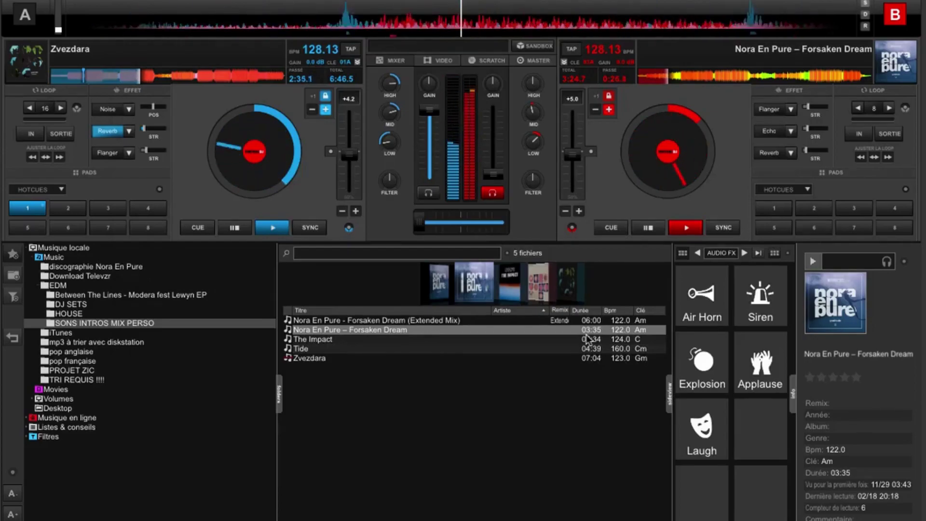
- Rewind "Forsaken Dream" on deck B to its beginning and restart its playback
click(644, 75)
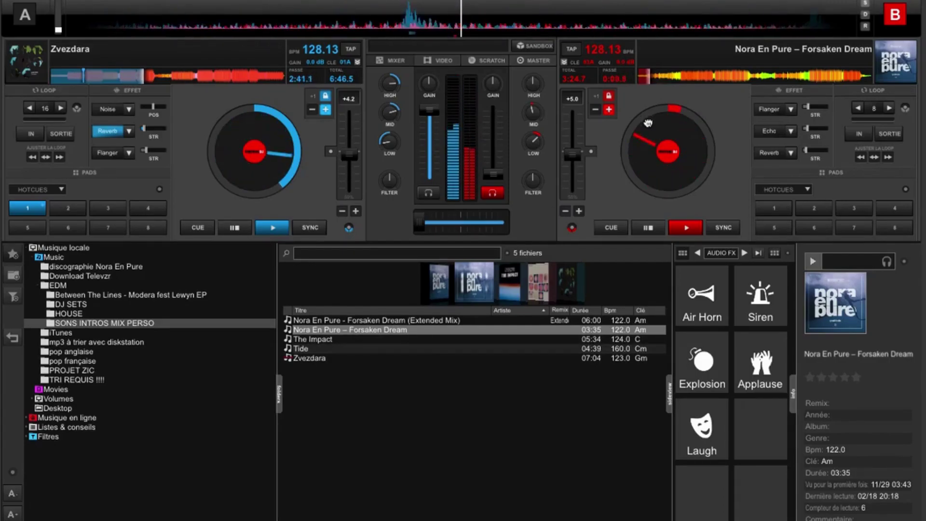
click(645, 229)
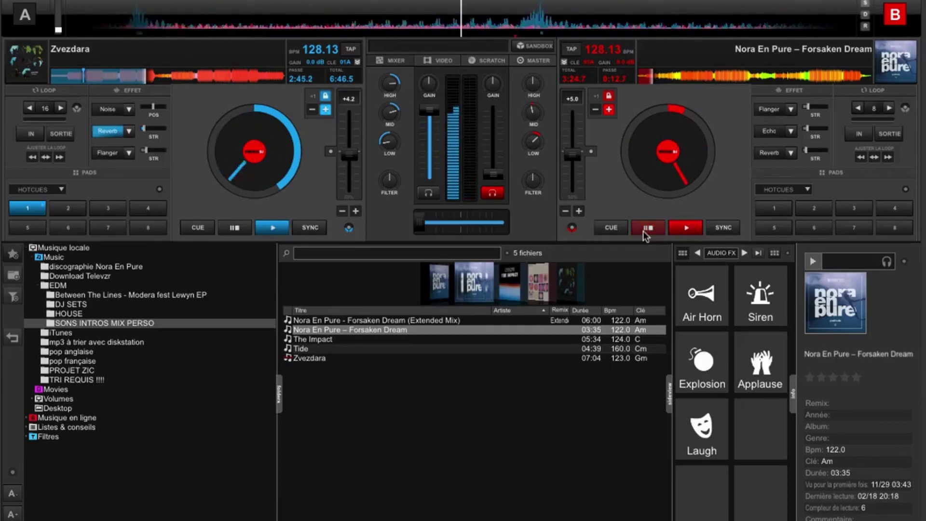
click(643, 231)
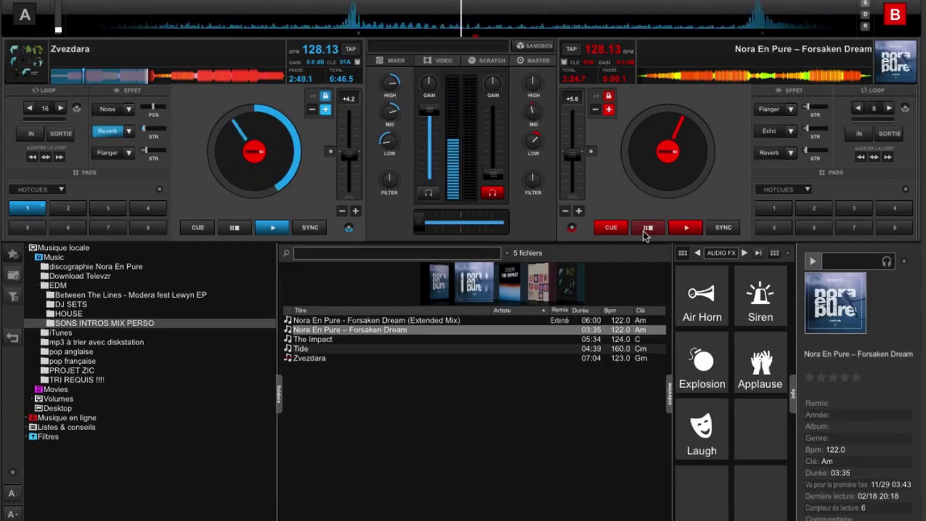
click(685, 229)
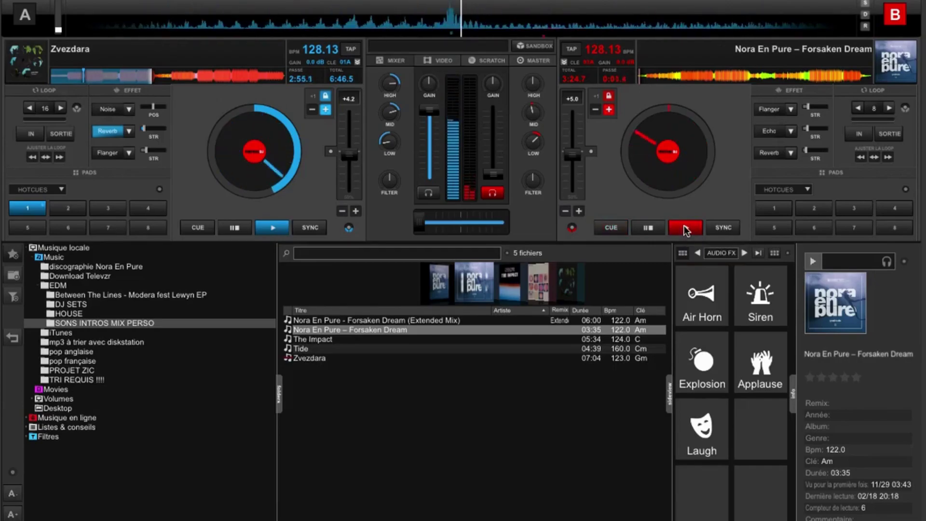
- Loop eight beats on deck B, accepting the loop-back direction, and release the loop
click(875, 109)
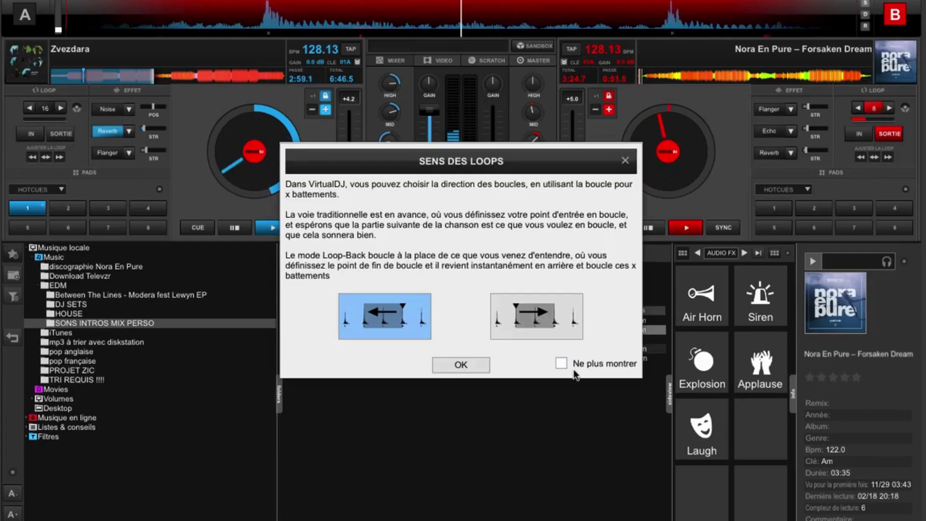
click(443, 364)
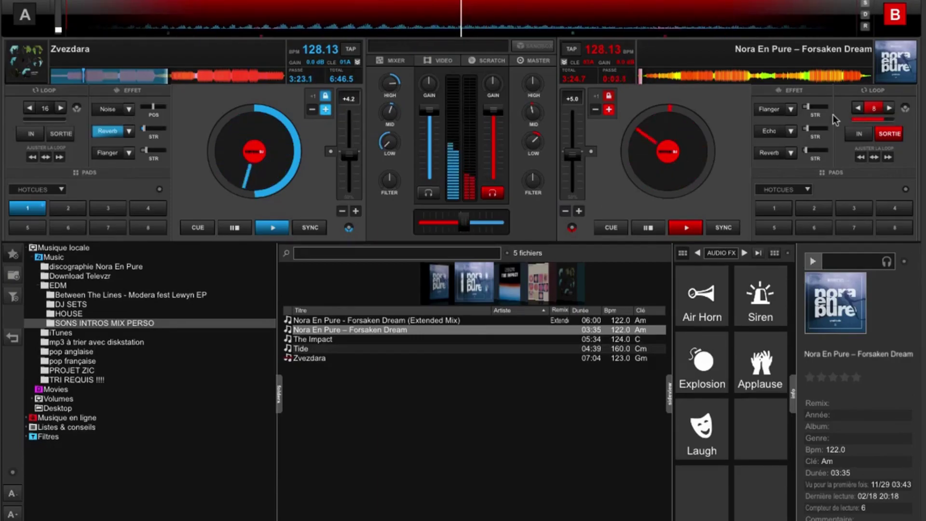
click(876, 109)
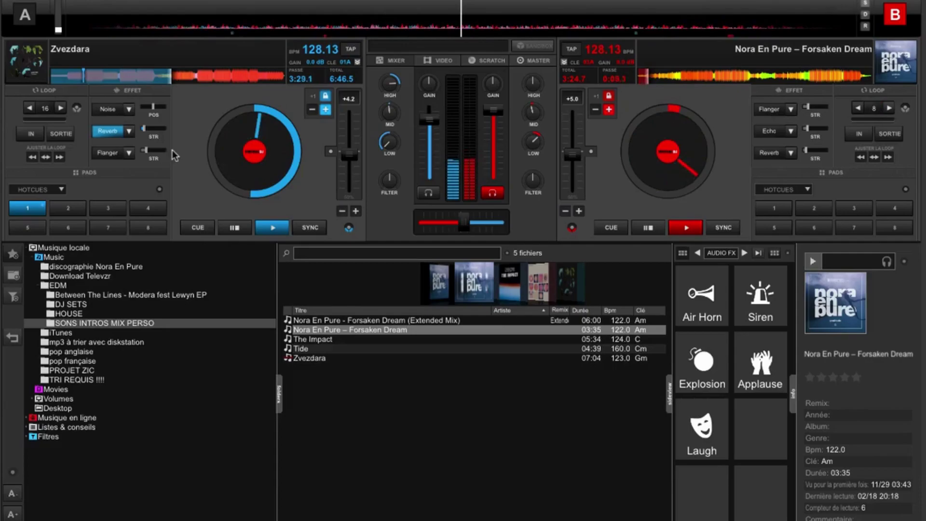
- Start a 16-beat loop on deck A, adjusting the system volume, and turn on the Reverb effect on deck B
click(45, 108)
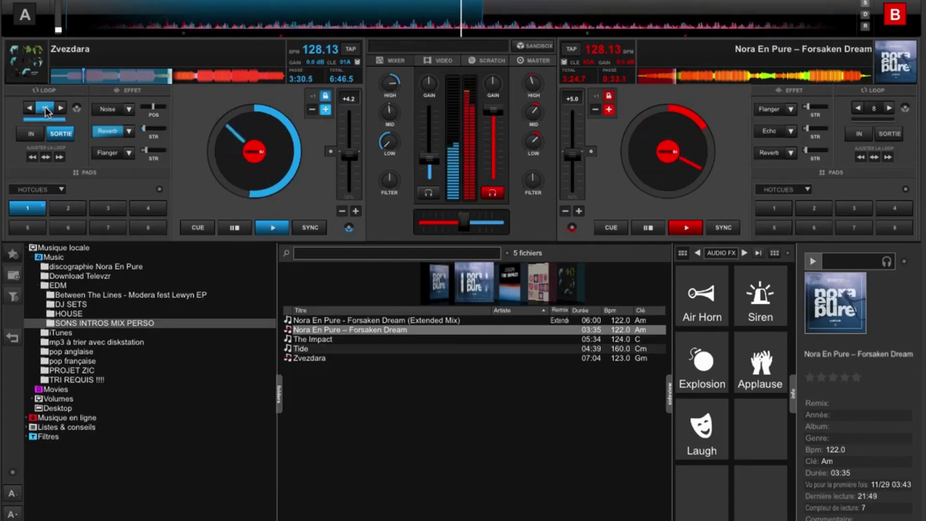
key(XF86AudioRaiseVolume)
key(XF86AudioLowerVolume)
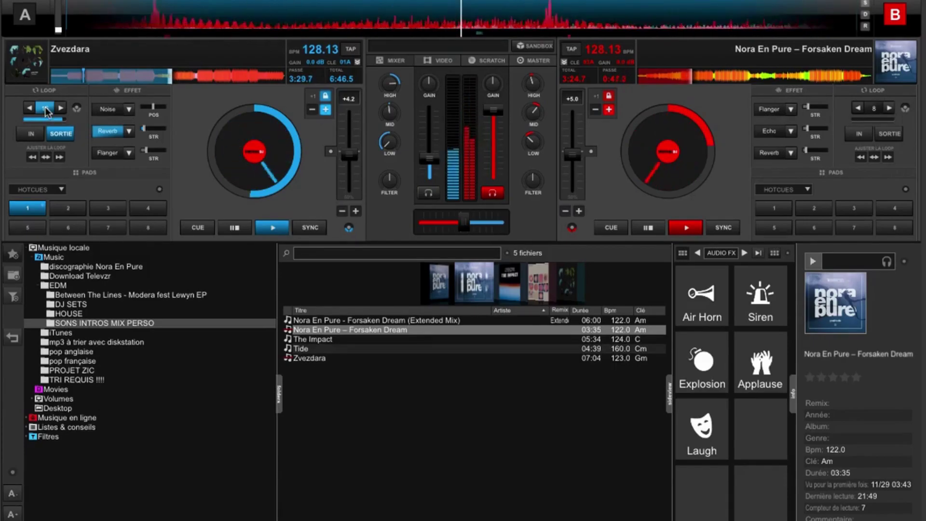
key(XF86AudioRaiseVolume)
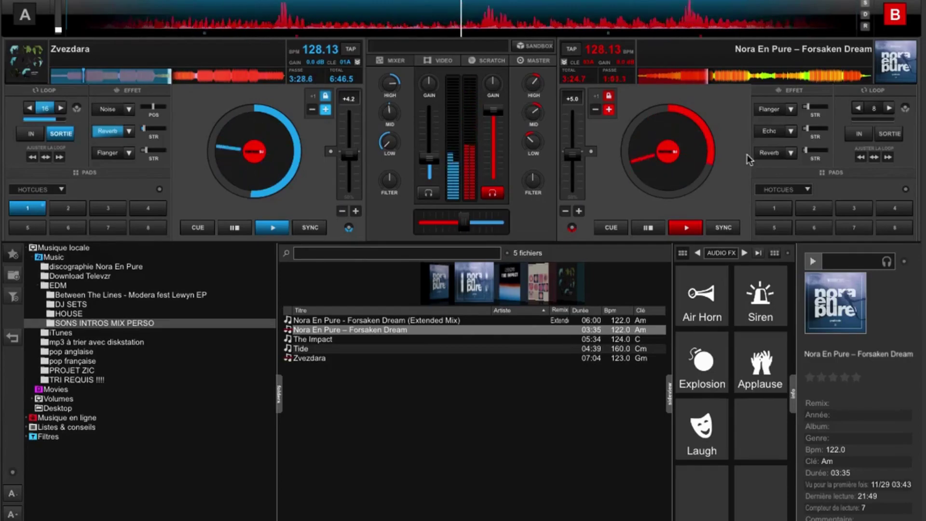
click(770, 153)
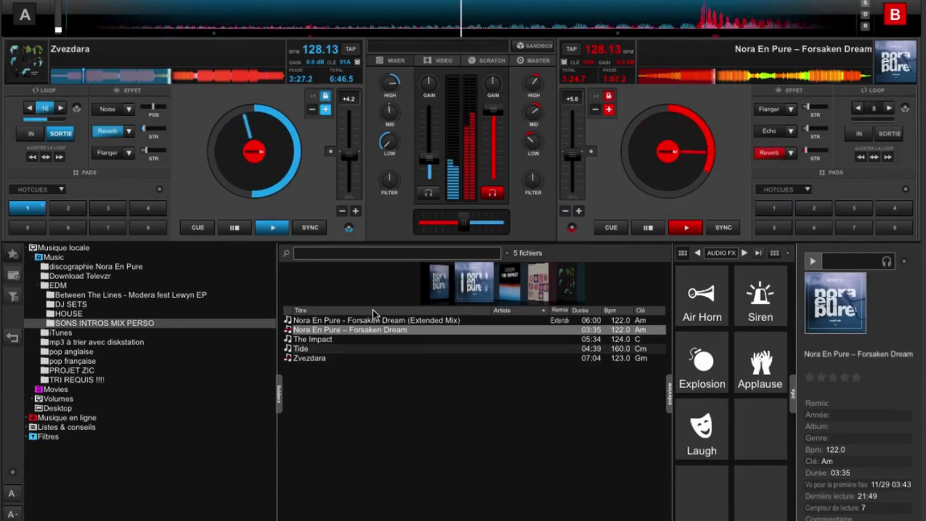
- Replace the track on deck A with "Storm (Original Mix)" from the HOUSE folder and start its playback
click(82, 313)
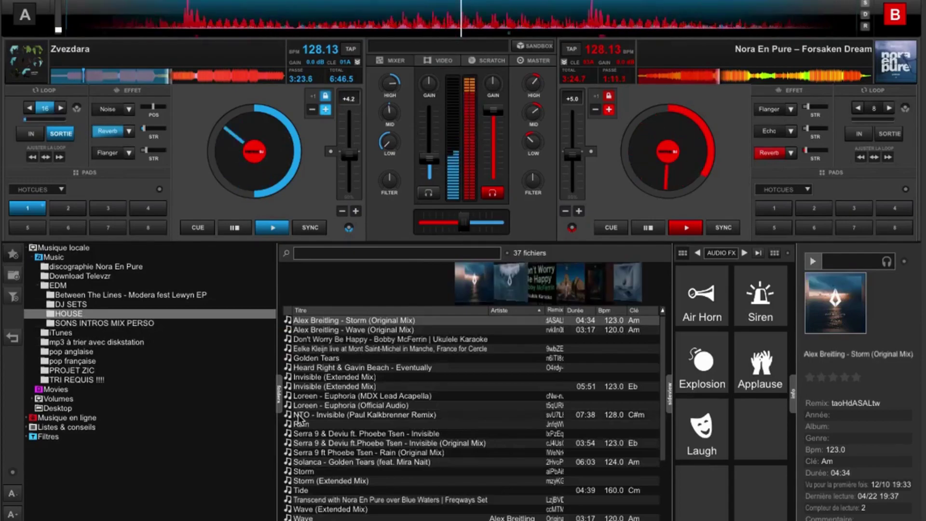
drag(308, 320, 257, 163)
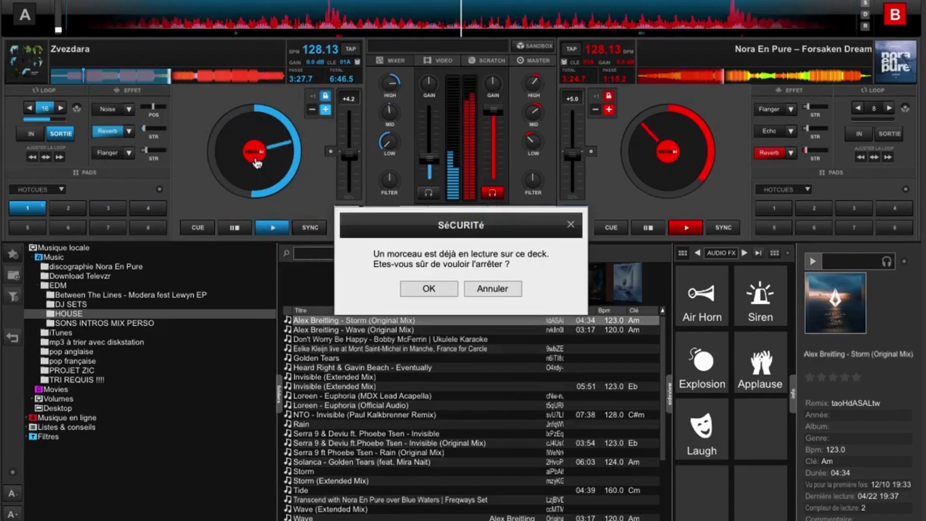
click(426, 287)
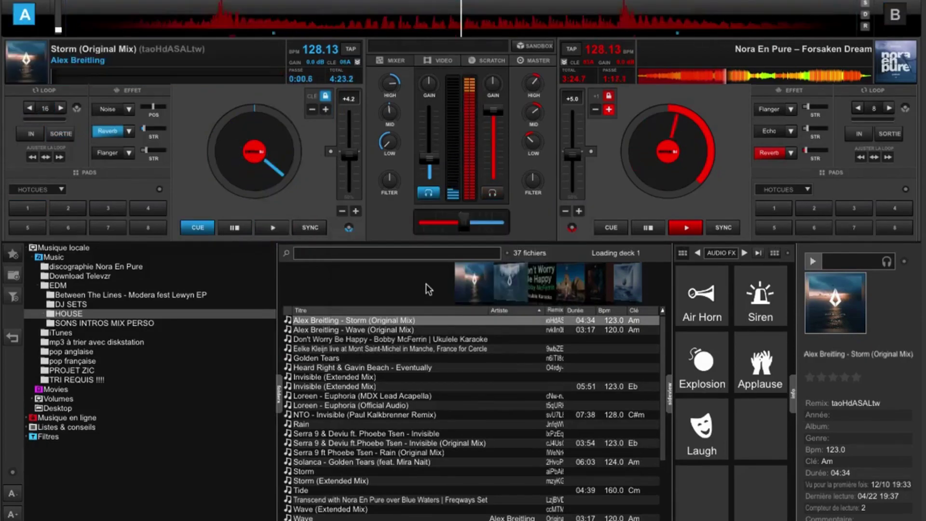
key(space)
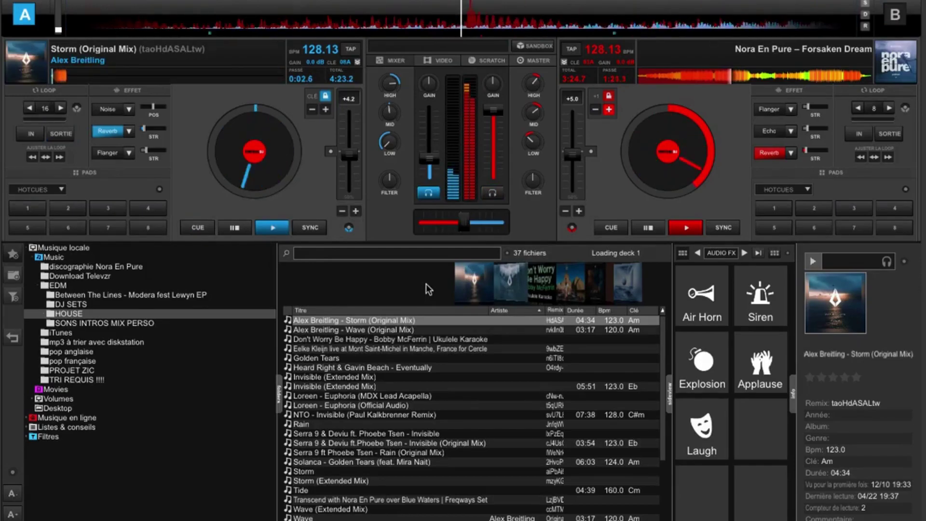
- Start a 16-beat loop on "Storm (Original Mix)" and shift its key up by one semitone
click(45, 108)
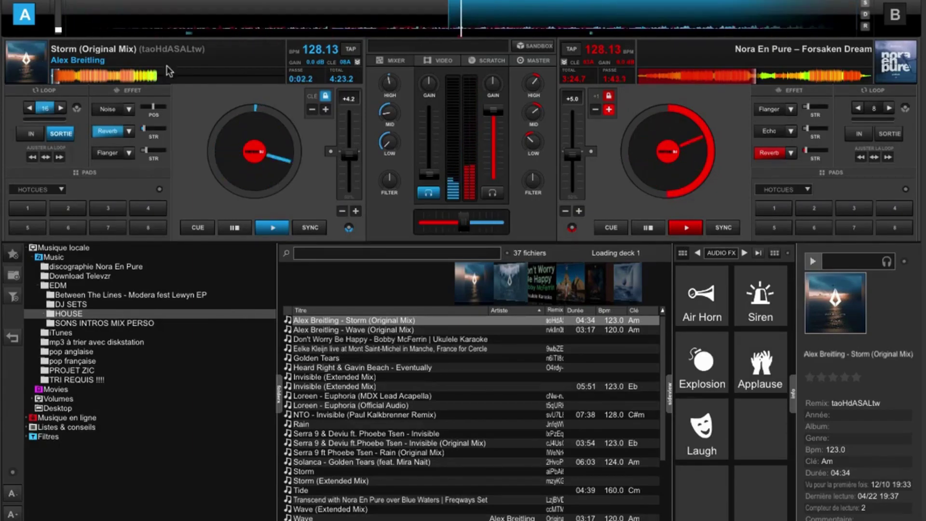
click(327, 109)
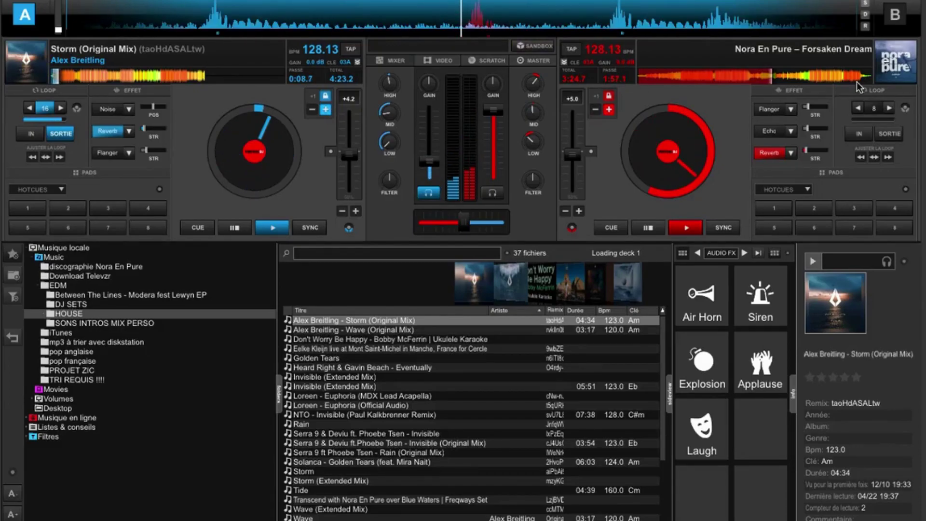
- Start an eight-beat loop on deck B and release the loop on deck A
click(873, 109)
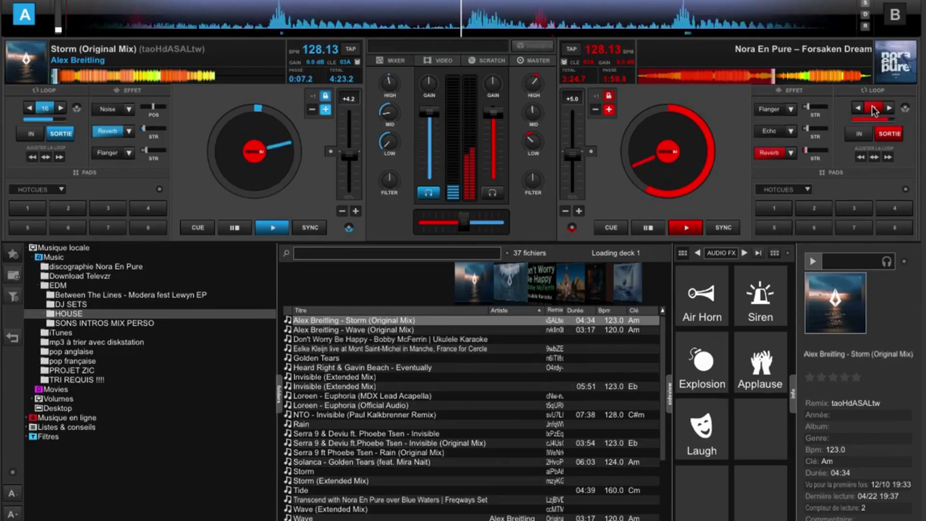
click(46, 109)
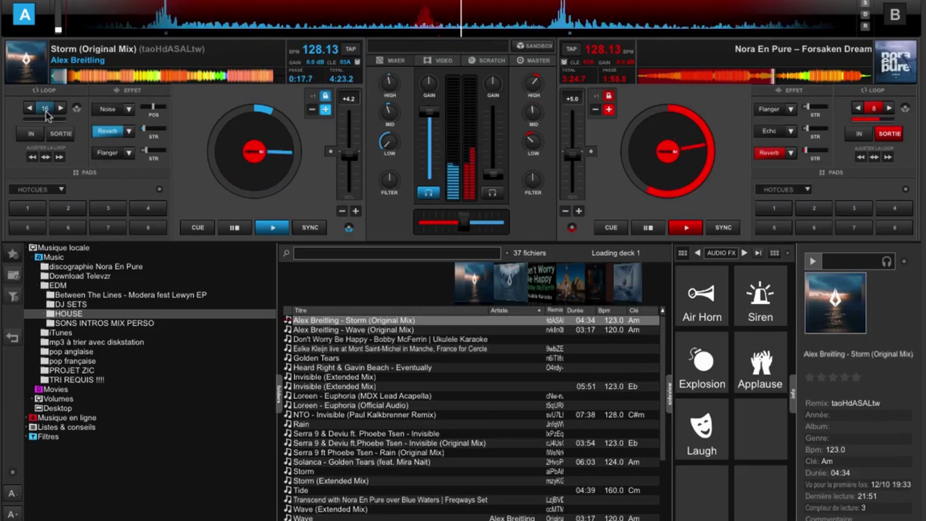
- Switch headphone monitoring to deck B and load "Wave (Original Mix)" onto it
key(Tab)
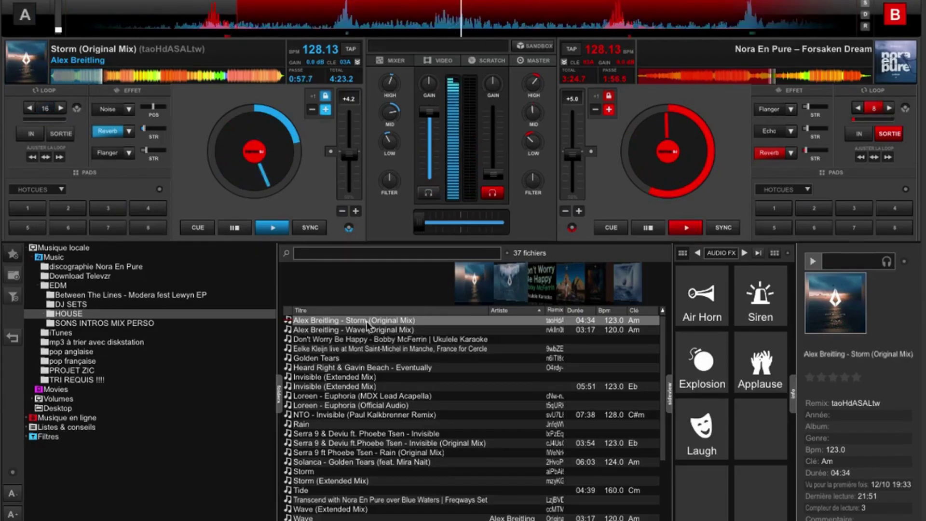
drag(369, 325, 685, 178)
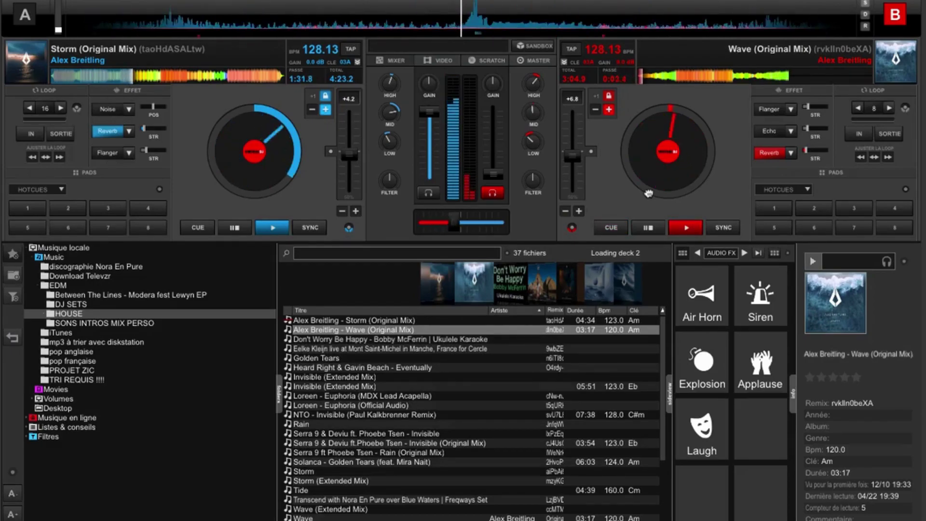
- Start a 16-beat loop on "Wave (Original Mix)" on deck B and set deck A's loop length to eight beats
click(890, 108)
click(878, 107)
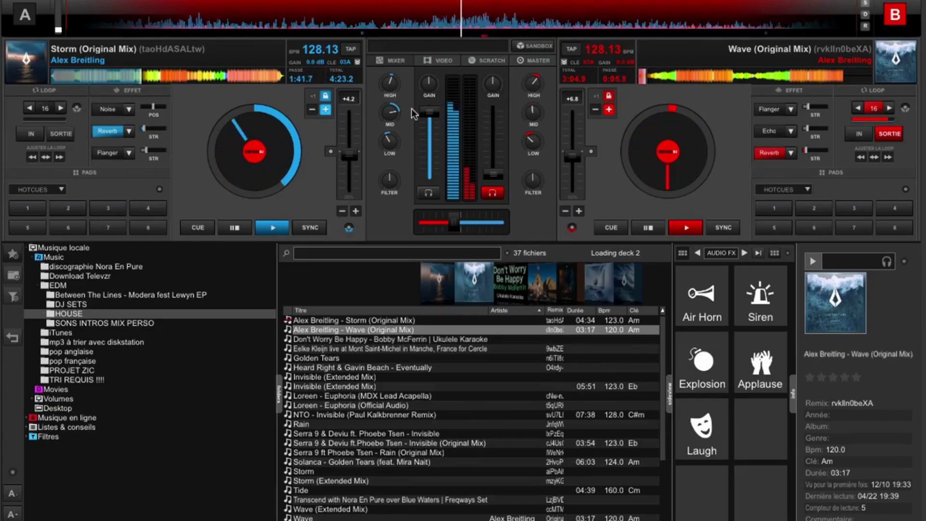
click(31, 111)
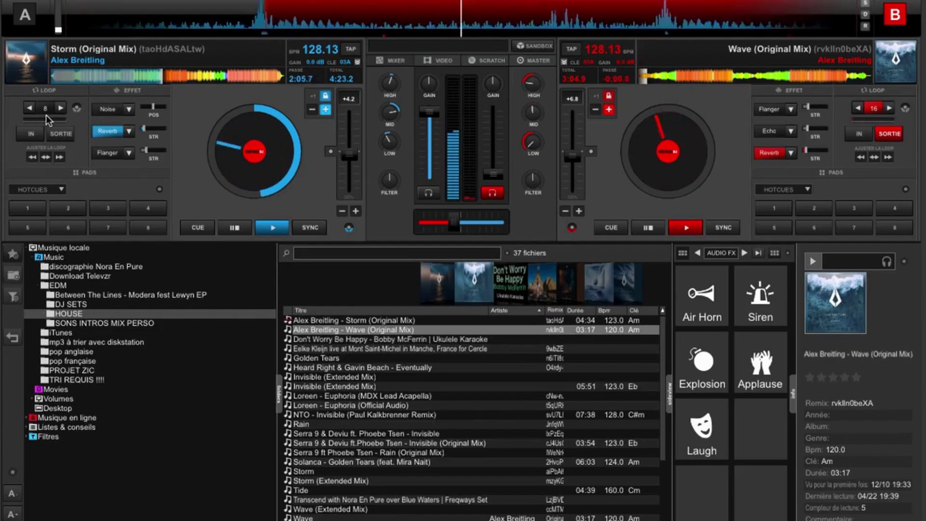
- Turn the system volume up to maximum
key(XF86AudioRaiseVolume)
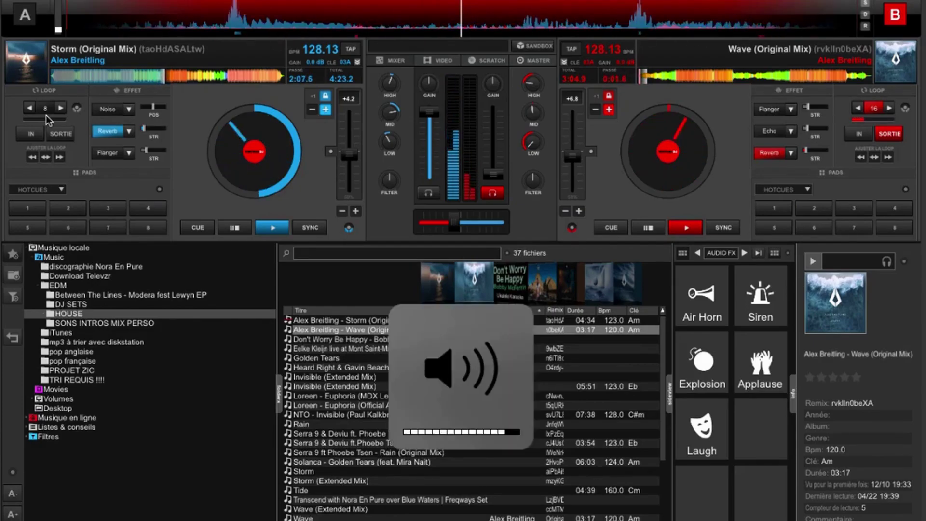
key(XF86AudioLowerVolume)
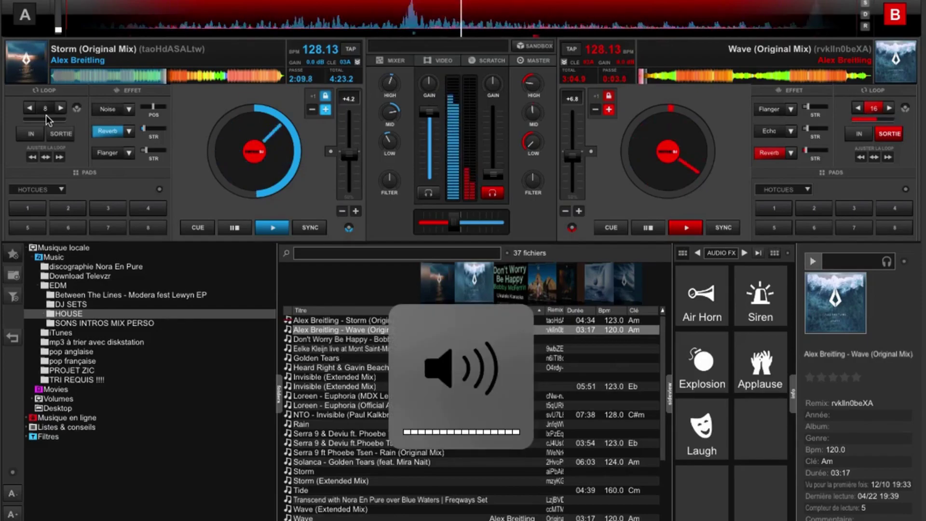
key(XF86AudioRaiseVolume)
- Enable the Flanger effect and an eight-beat loop on deck A, and release the loop on deck B
click(103, 152)
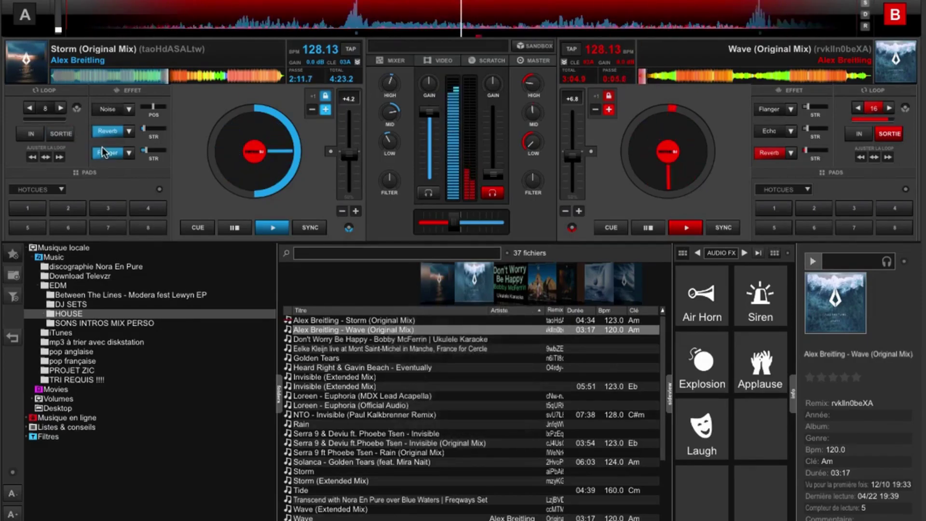
click(45, 114)
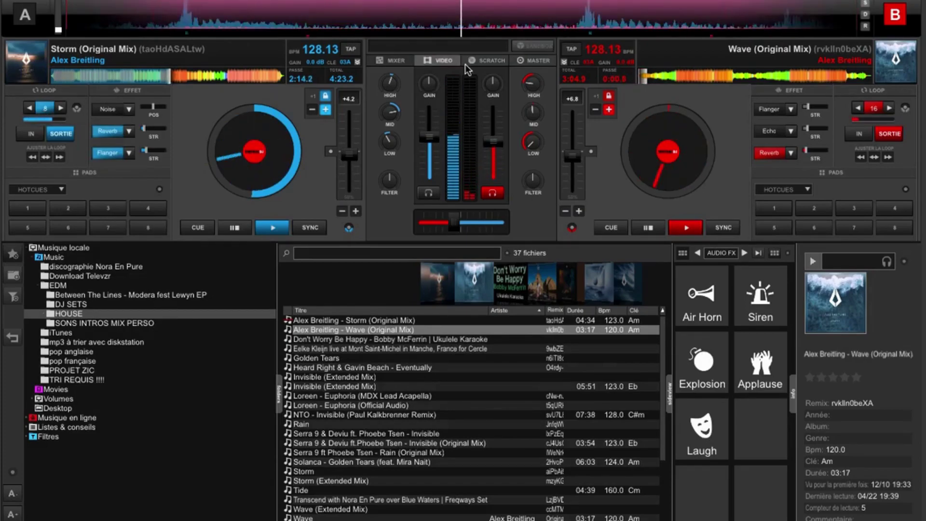
click(874, 109)
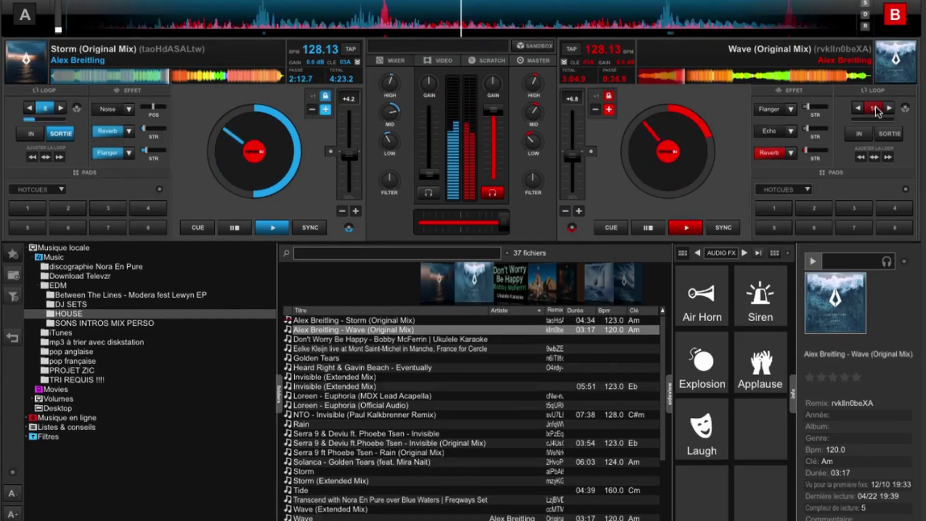
click(875, 109)
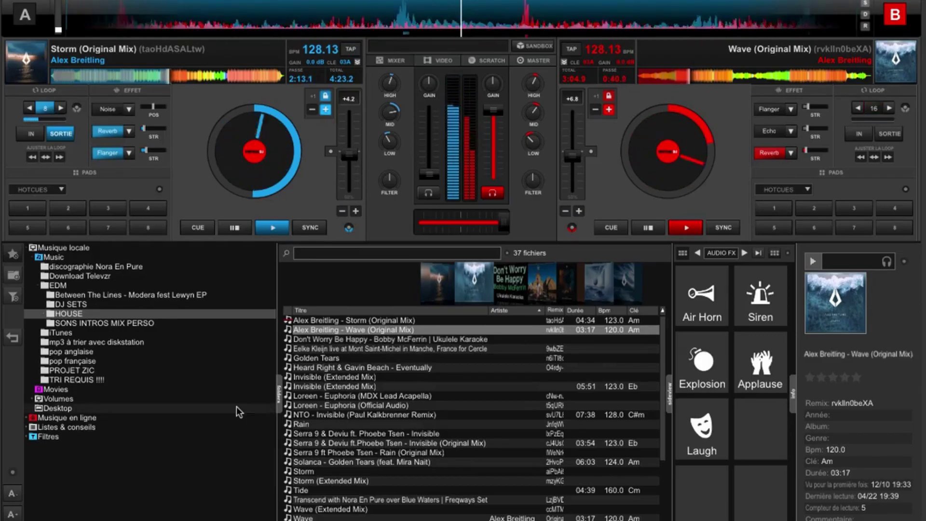
- Load the 03:55 version of "Franky Wah x Cristoph - Darkest Hour ft. Diana Miro" from the TRI REQUIS !!!! folder onto deck A
click(121, 386)
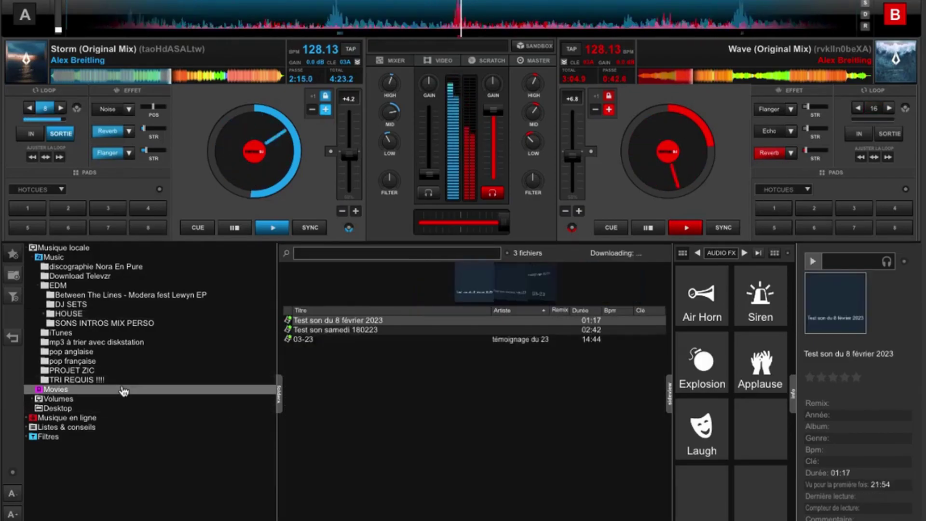
right_click(114, 380)
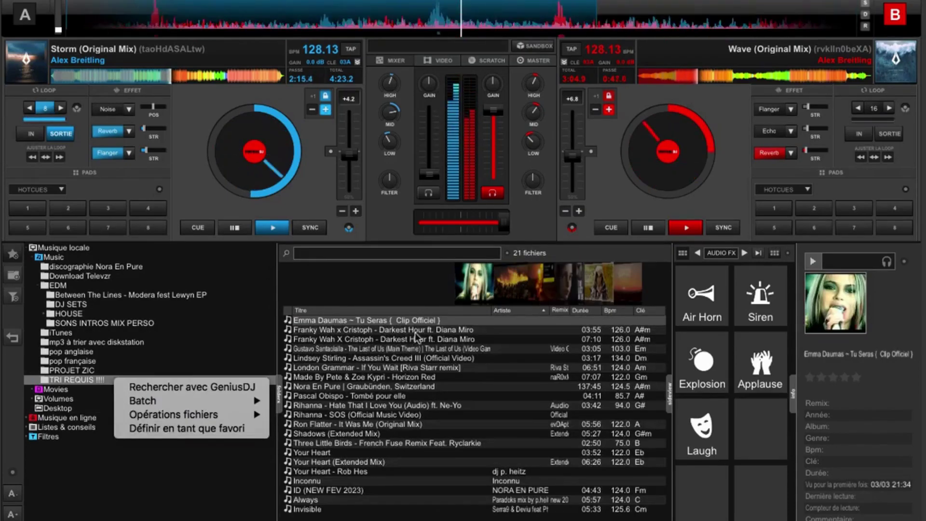
click(283, 181)
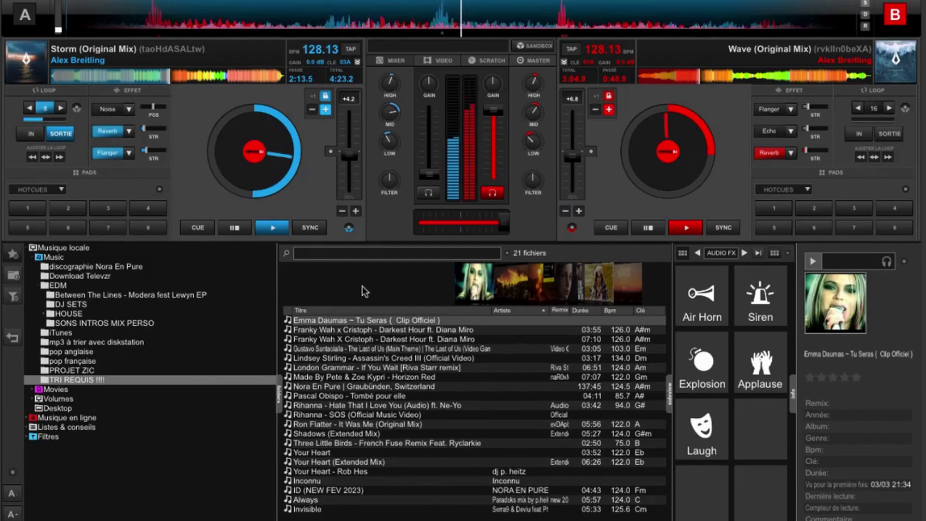
click(366, 332)
drag(366, 331, 264, 146)
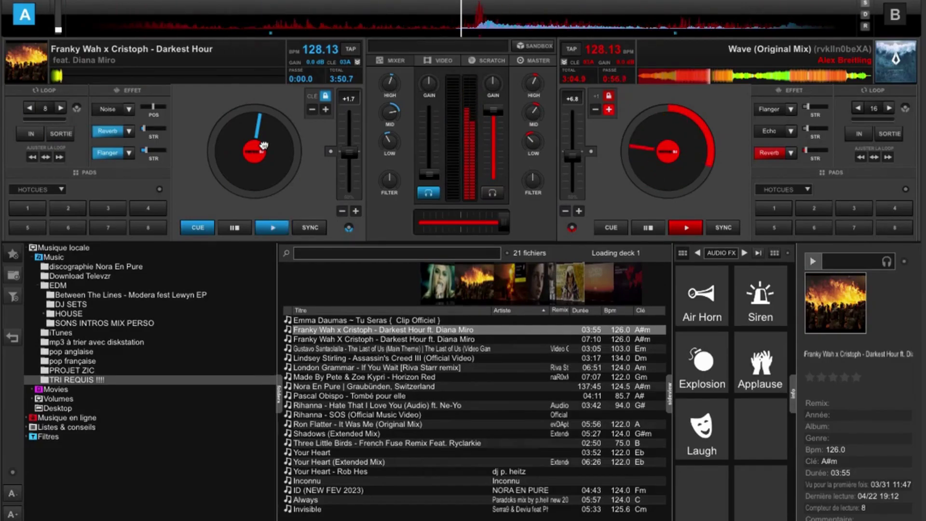
- Set deck A's loop length to 16 beats and jump to about 19 seconds into "Darkest Hour"
click(60, 108)
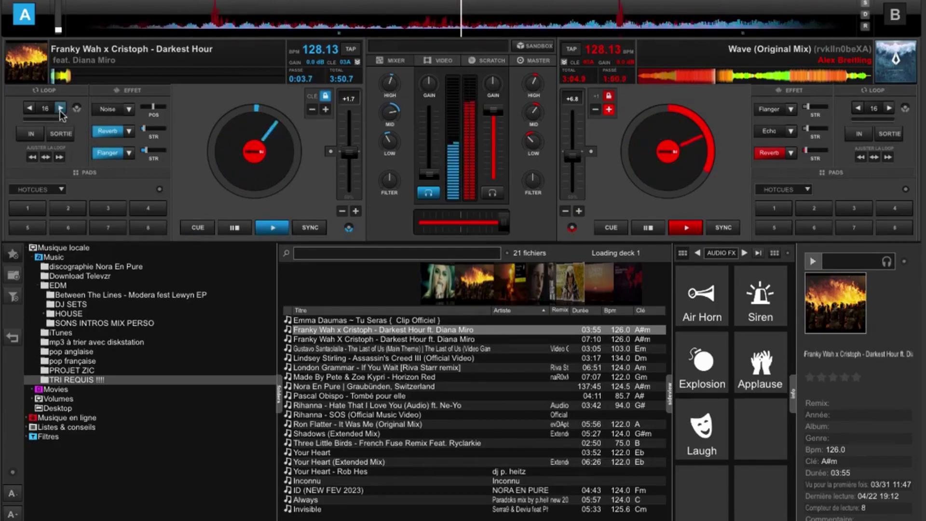
click(77, 78)
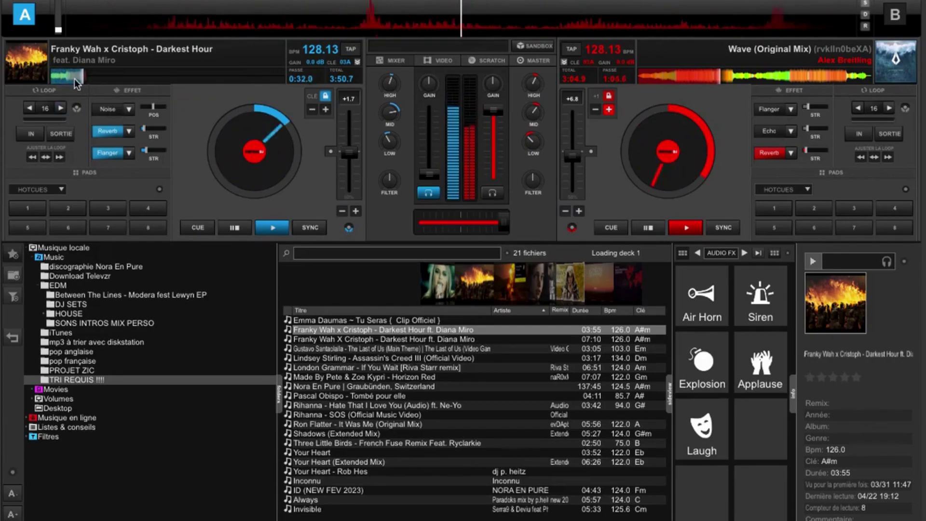
click(71, 77)
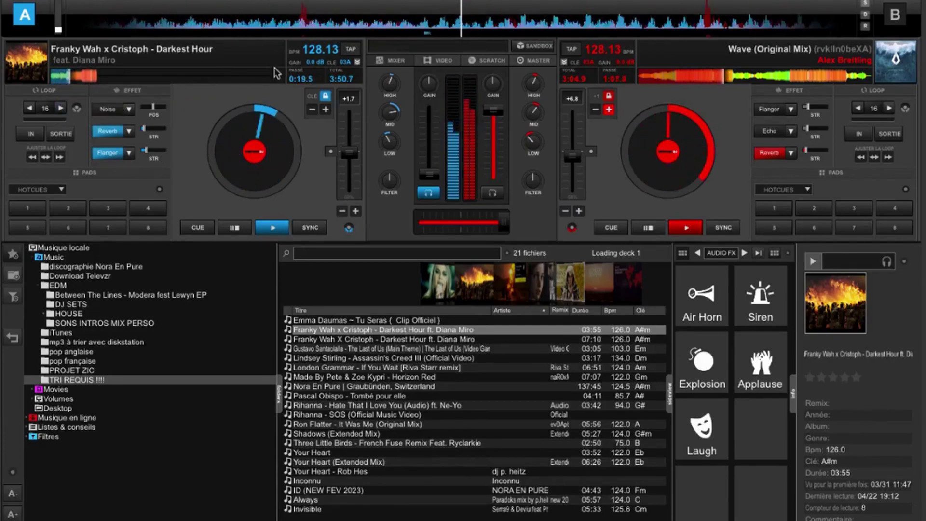
- Shift the key of "Darkest Hour" up by one semitone and start its 16-beat loop
click(325, 110)
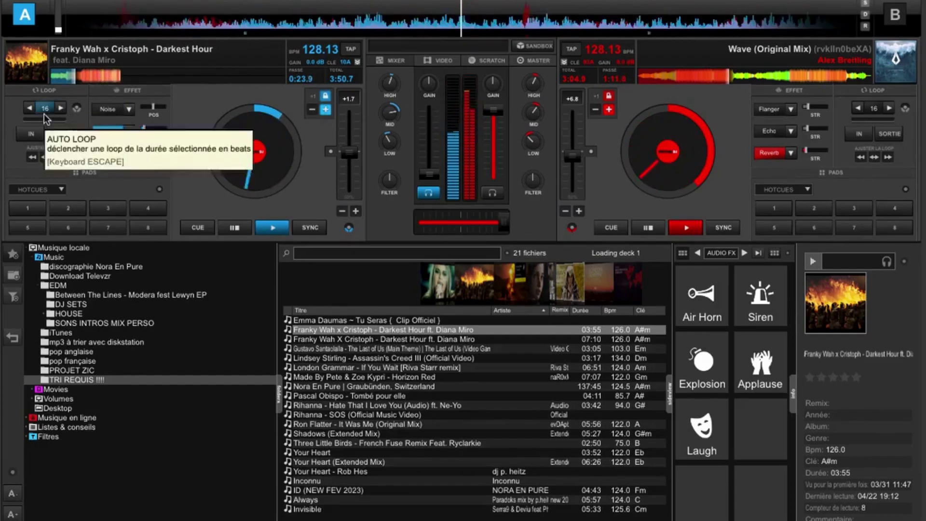
click(44, 114)
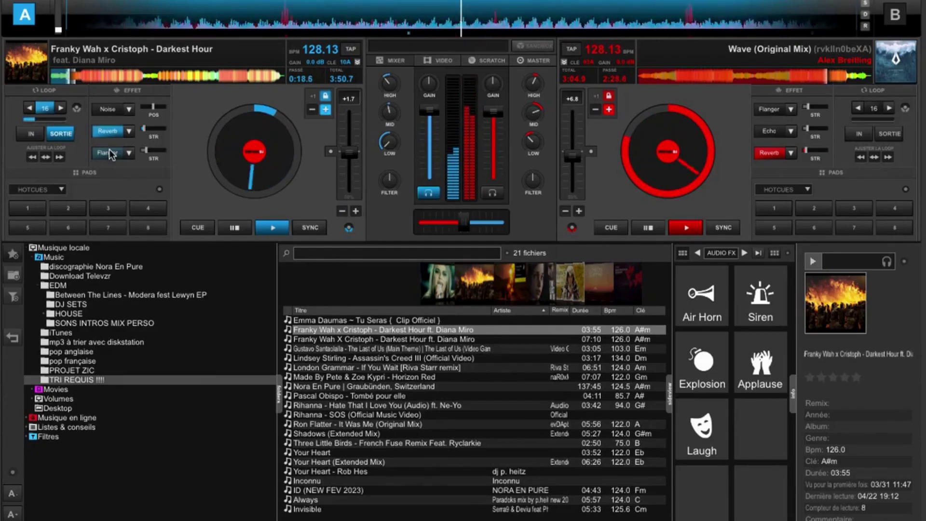
- Release the loop on deck A and start a 16-beat loop on deck B
click(50, 107)
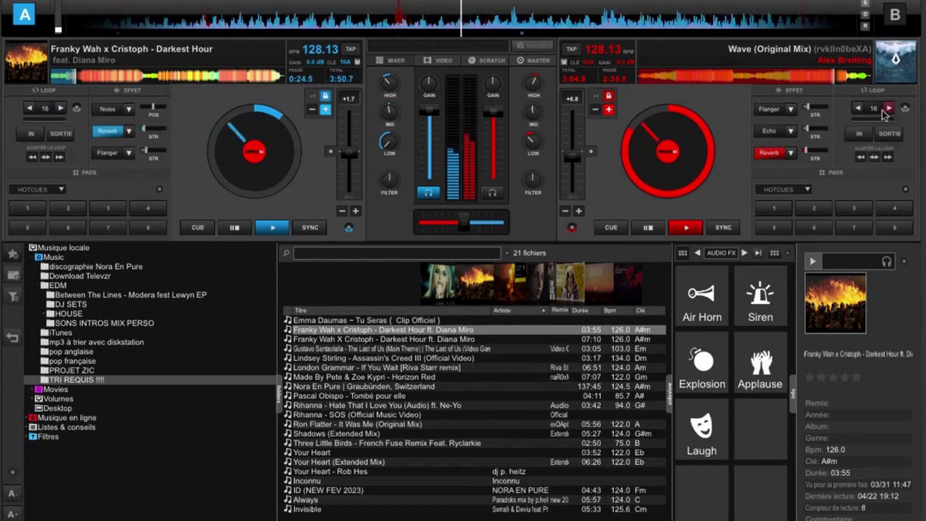
click(881, 109)
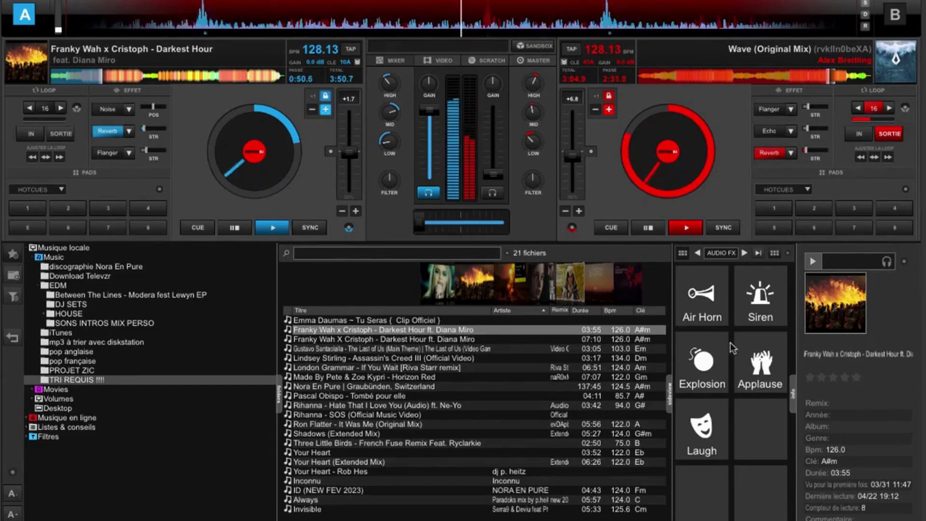
- Load "Ron Flatter - It Was Me (Original Mix)" onto deck B and start its playback
click(384, 434)
drag(384, 424, 679, 151)
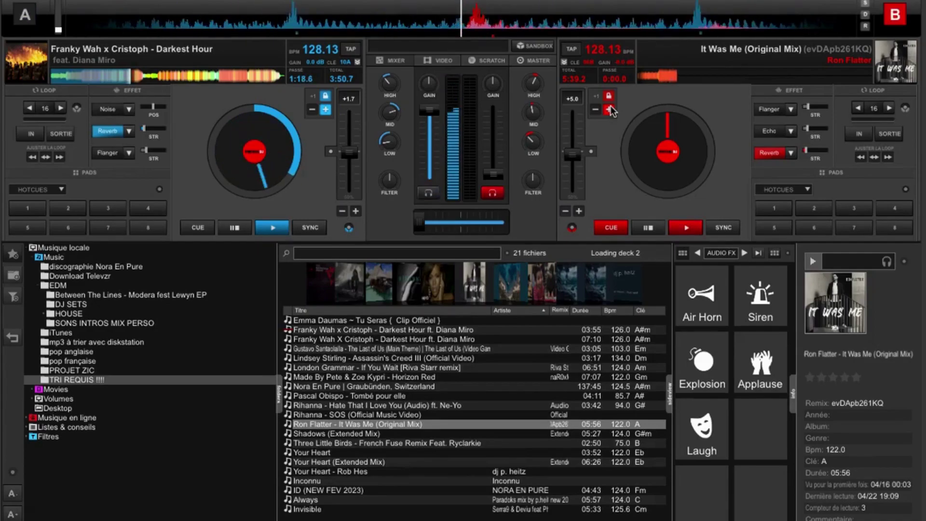
key(space)
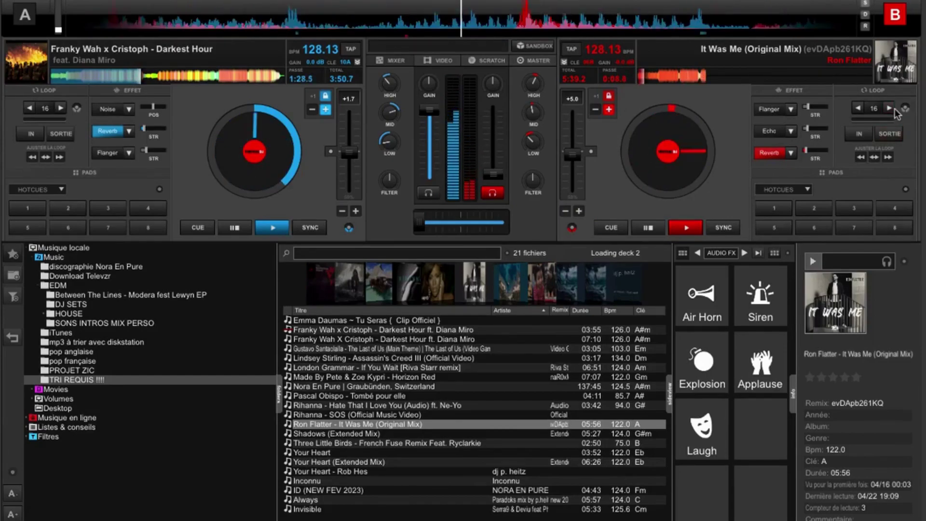
- Stop "It Was Me (Original Mix)" on deck B and restart its playback from the beginning
click(762, 91)
click(648, 228)
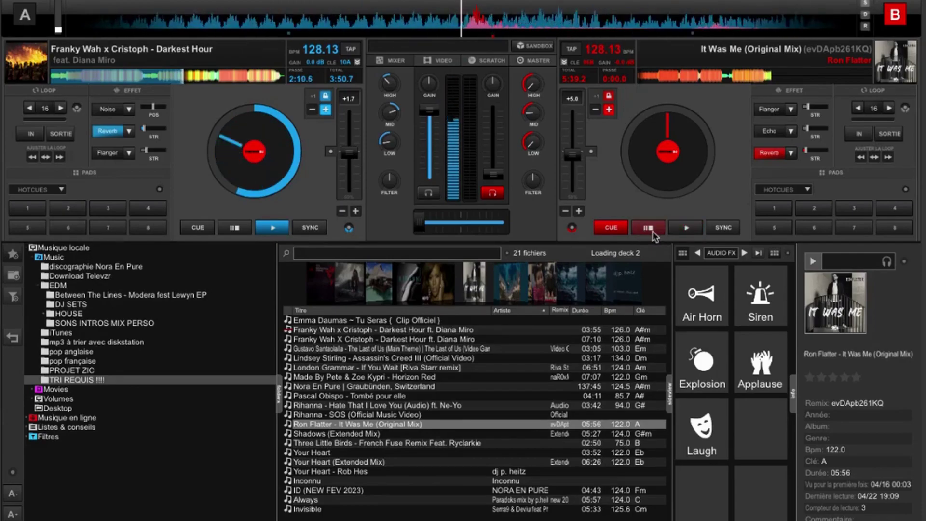
click(682, 230)
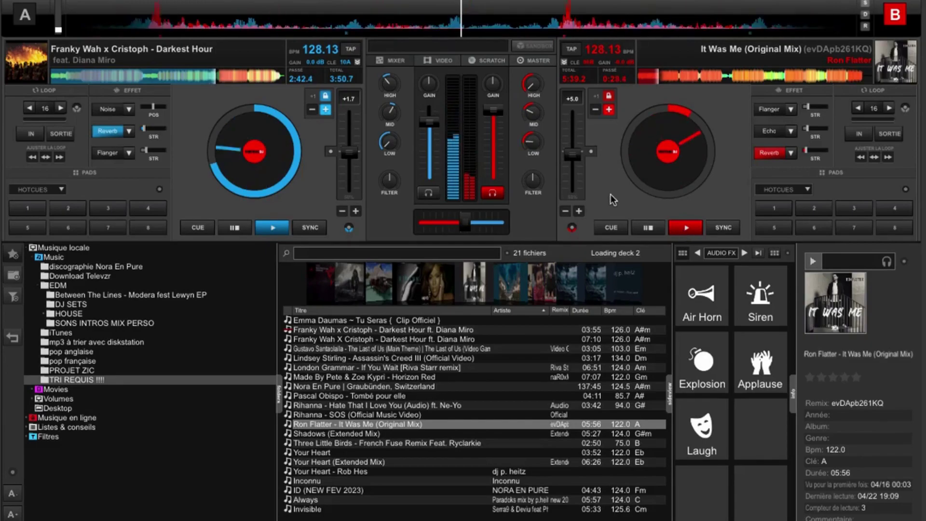
- Hold "Darkest Hour" on deck A in a 16-beat loop and release it
click(32, 135)
click(45, 112)
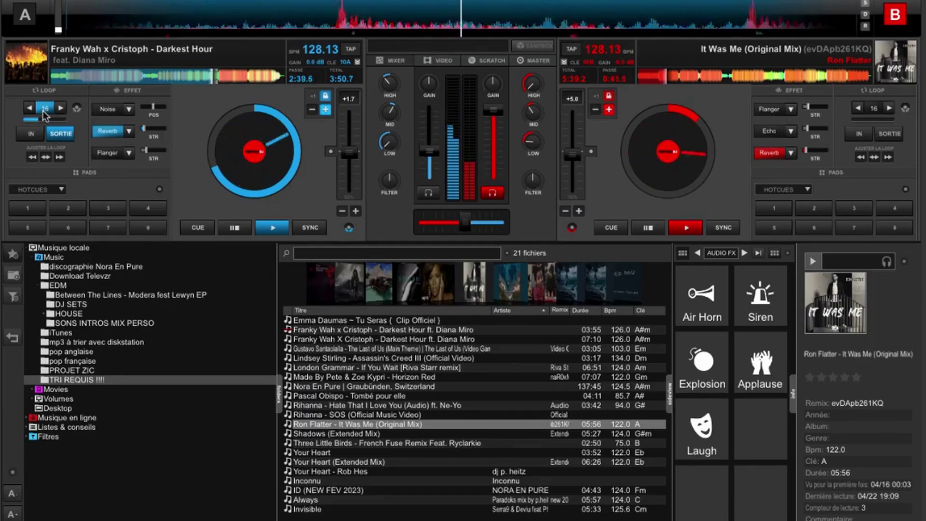
click(50, 109)
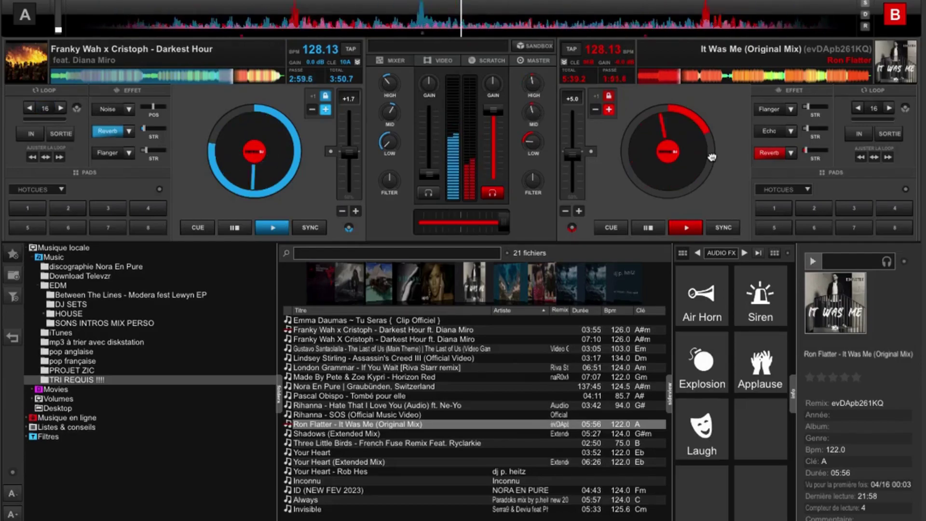
- Enable the Echo and Flanger effects on deck B
click(771, 134)
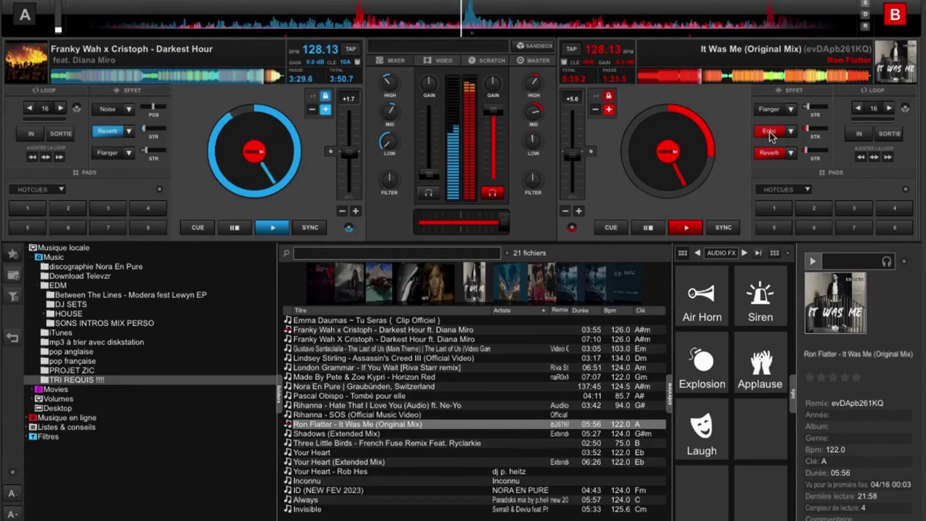
click(774, 110)
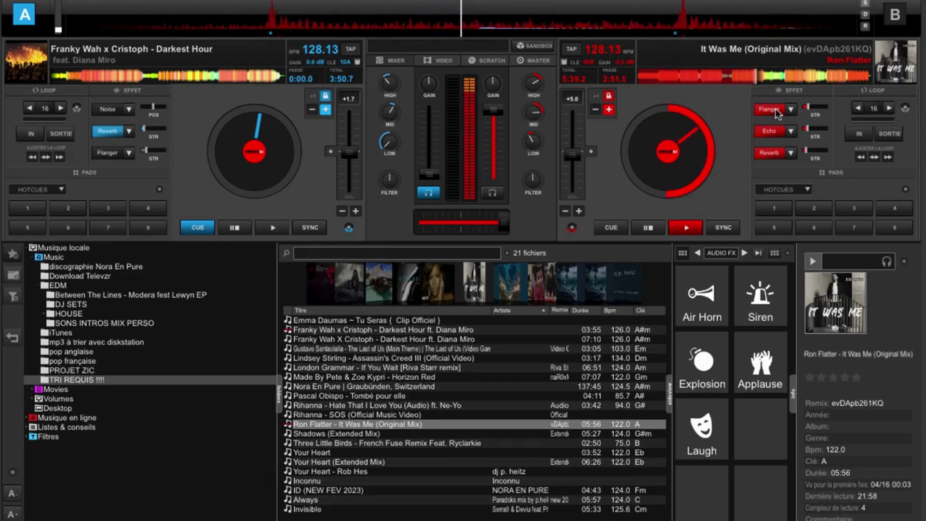
- Lower the system volume
key(XF86AudioRaiseVolume)
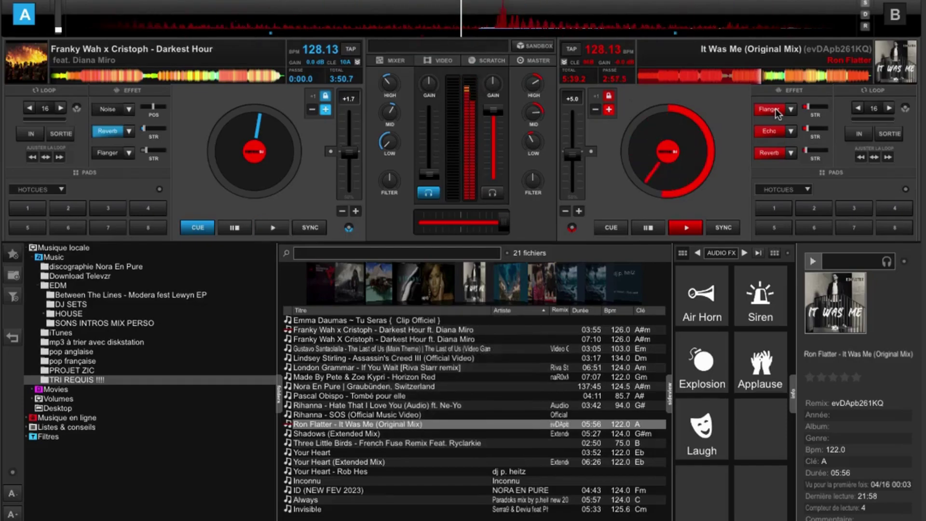
key(XF86AudioRaiseVolume)
key(XF86AudioLowerVolume)
key(XF86AudioLowerVolume)
key(XF86AudioLowerVolume)
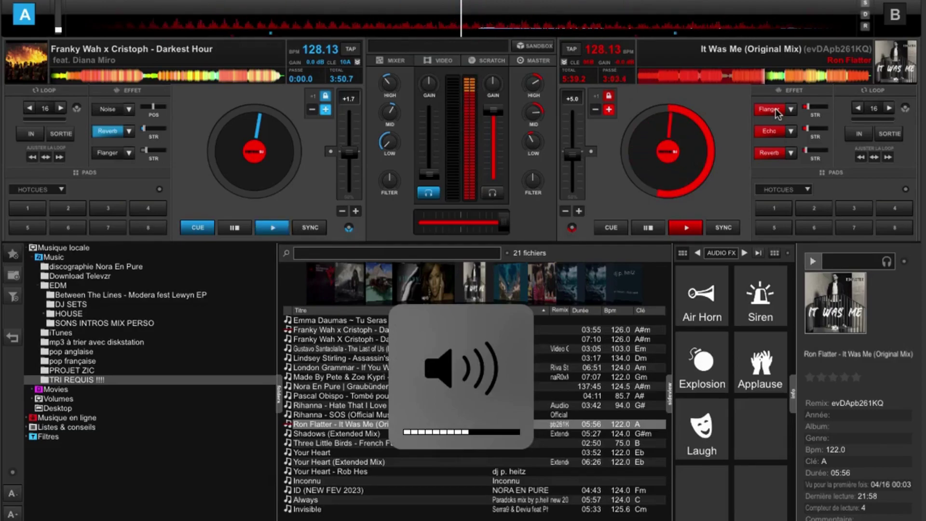
key(XF86AudioLowerVolume)
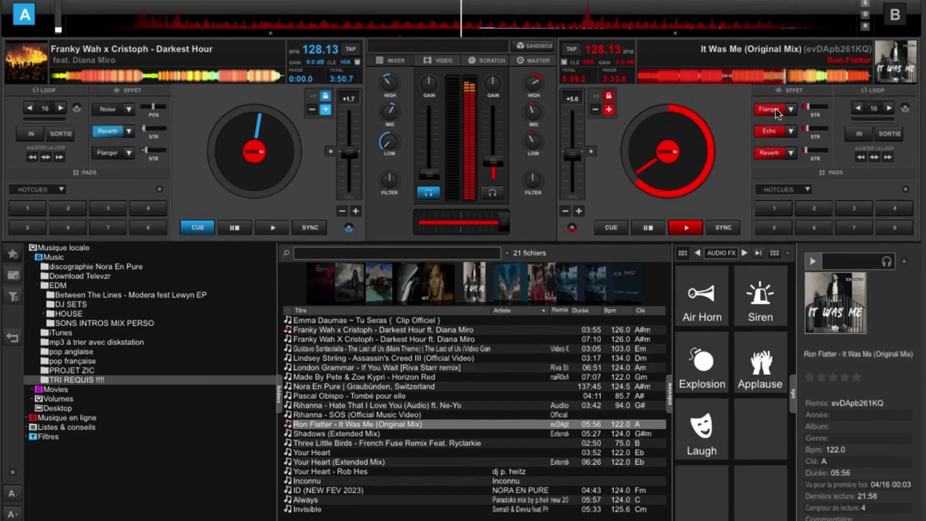
- Switch headphone monitoring to deck B and open the recording settings
key(Tab)
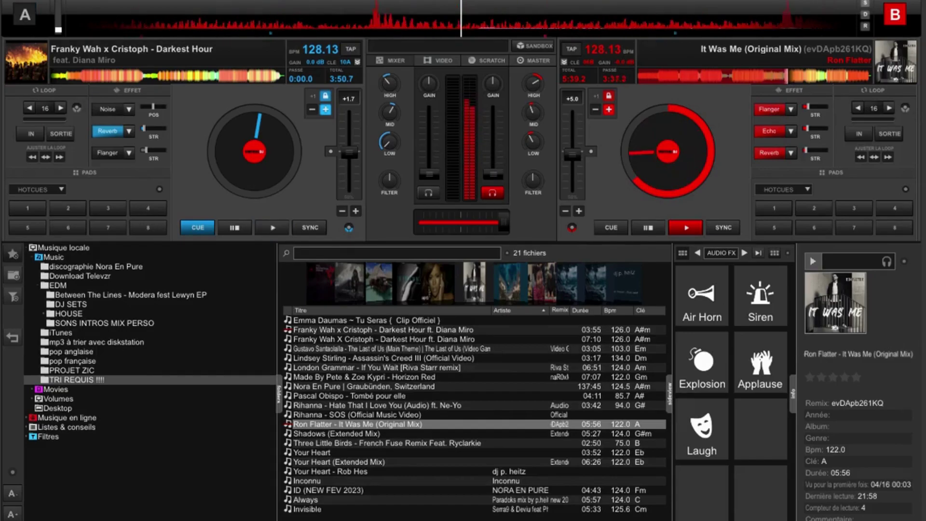
key(ctrl+s)
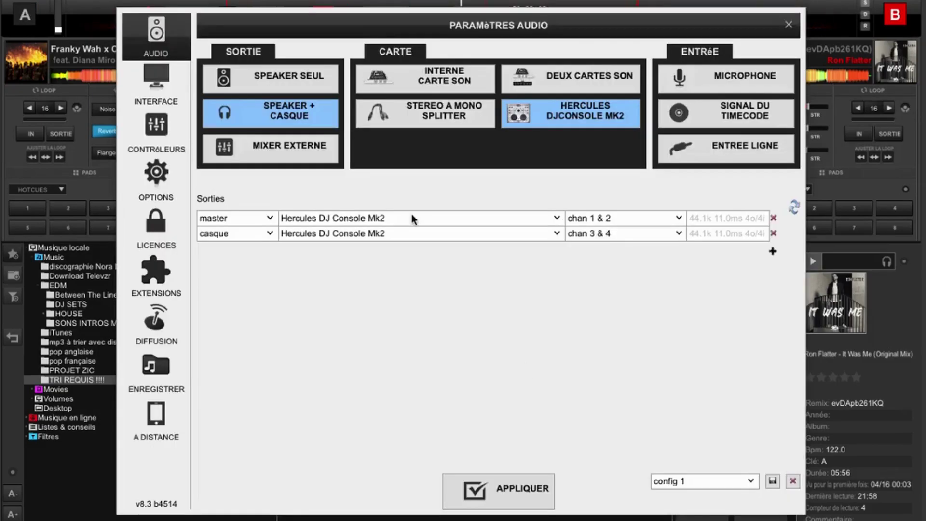
click(147, 371)
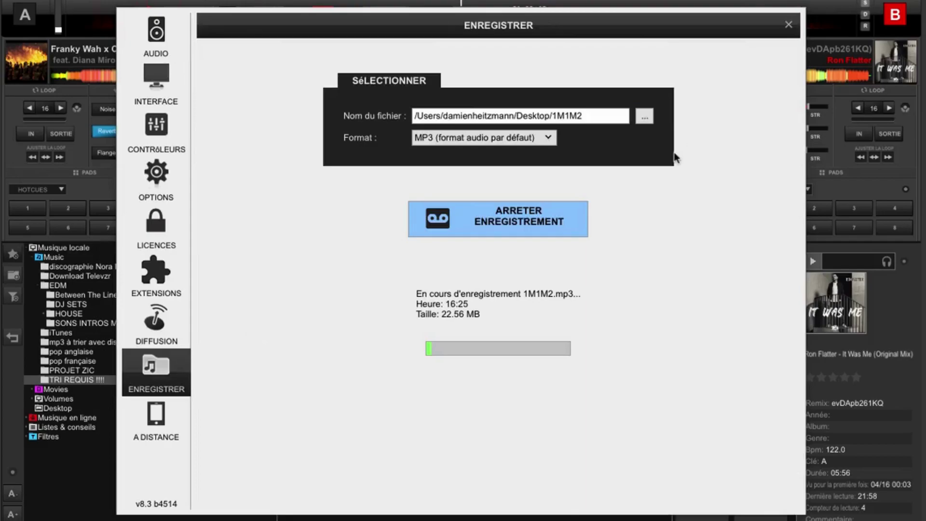